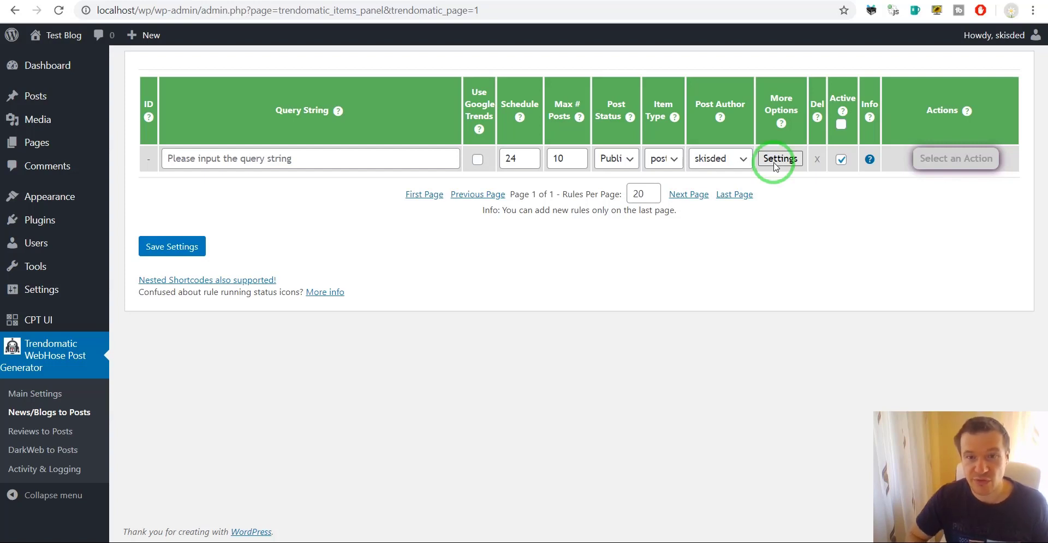
# Step: Set the new rule's query string to language:english and its Max # Posts to 1
pyautogui.click(276, 159)
pyautogui.click(269, 182)
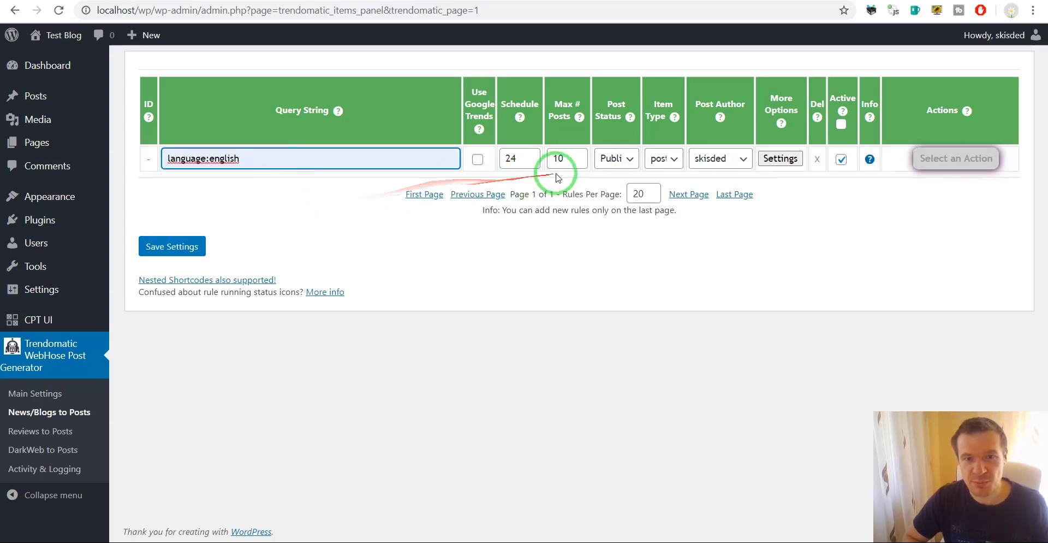
pyautogui.click(568, 159)
pyautogui.press('BackSpace')
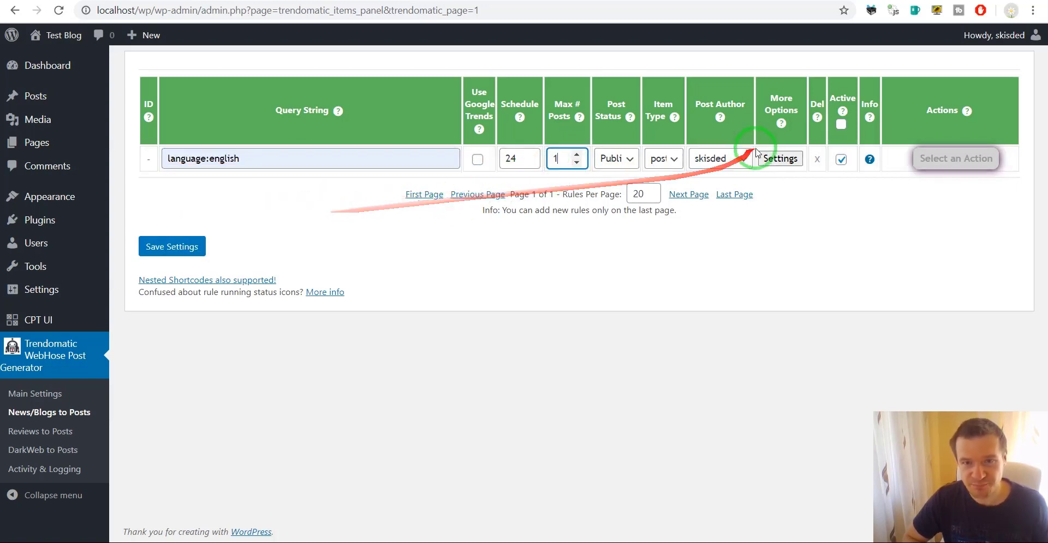
# Step: Open the rule's advanced settings and point out Post Custom Fields and Post Custom Taxonomies
pyautogui.click(757, 155)
pyautogui.scroll(-3, 460, 206)
pyautogui.scroll(-5, 413, 229)
pyautogui.scroll(-3, 413, 229)
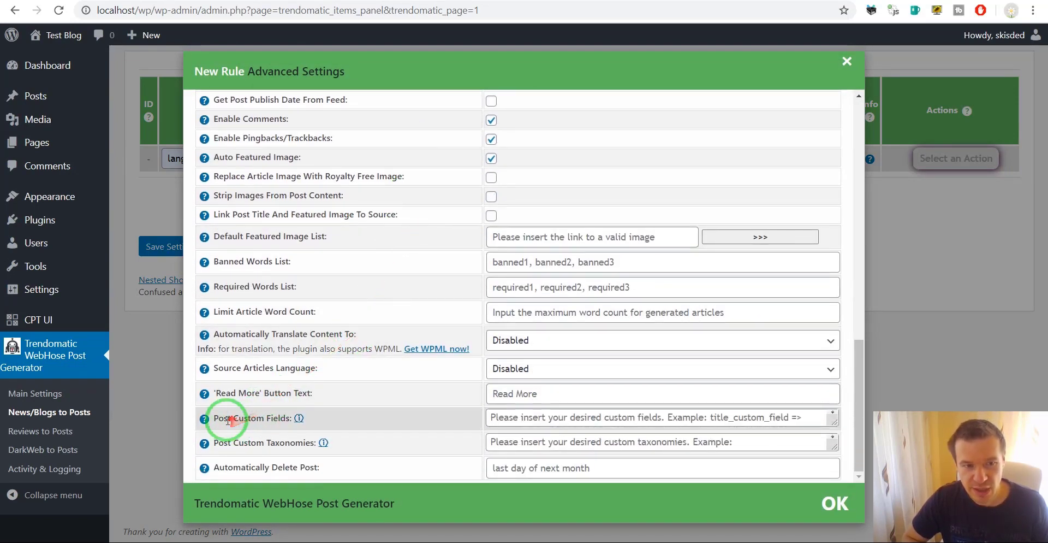
pyautogui.moveTo(215, 417); pyautogui.dragTo(292, 418)
pyautogui.moveTo(214, 443); pyautogui.dragTo(312, 440)
pyautogui.click(437, 418)
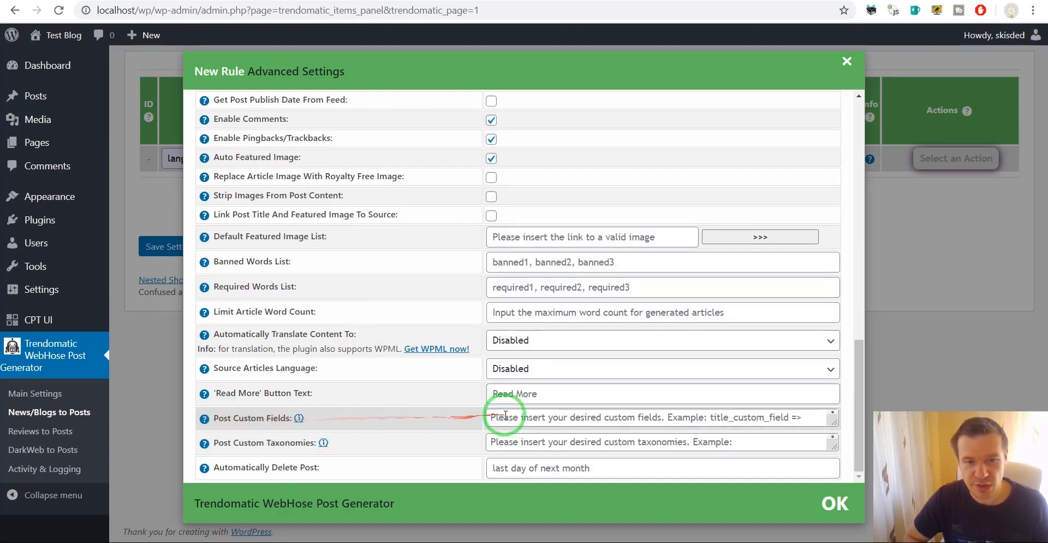
pyautogui.scroll(-4, 228, 420)
pyautogui.scroll(-1, 263, 383)
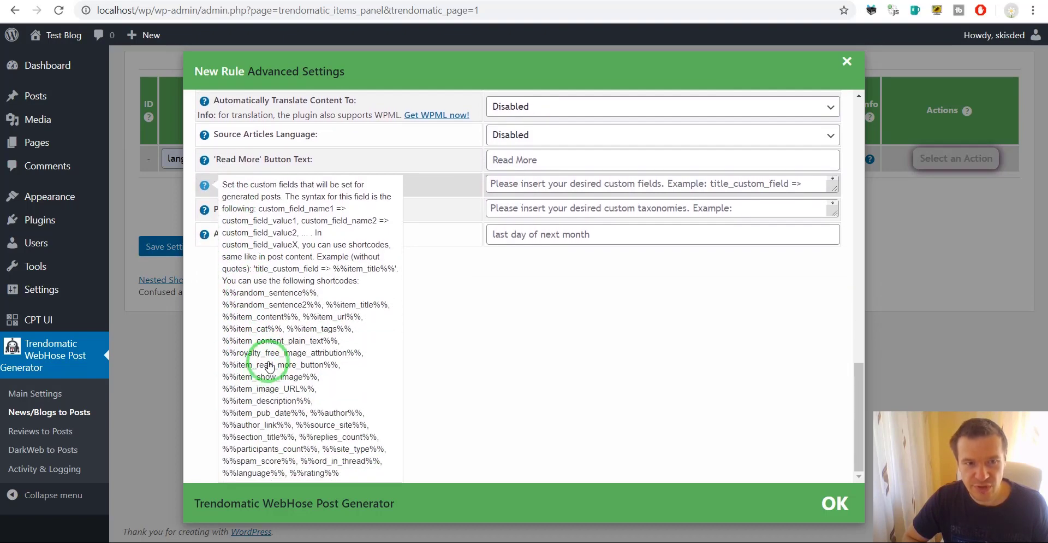
pyautogui.scroll(3, 267, 366)
pyautogui.scroll(2, 298, 354)
pyautogui.scroll(-1, 410, 383)
# Step: Enter the custom field name imported_title in Post Custom Fields
pyautogui.click(511, 416)
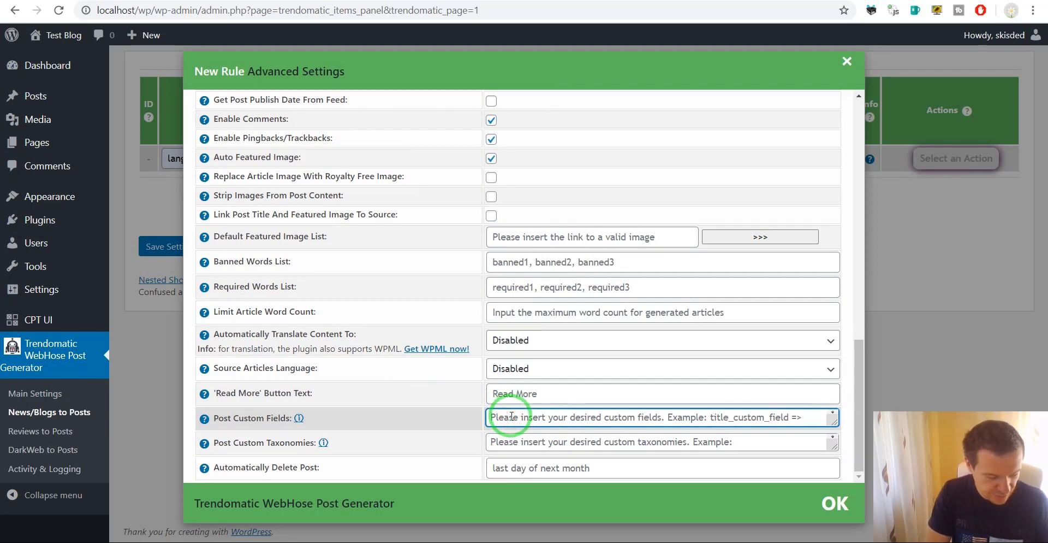
pyautogui.write('ted_title =>')
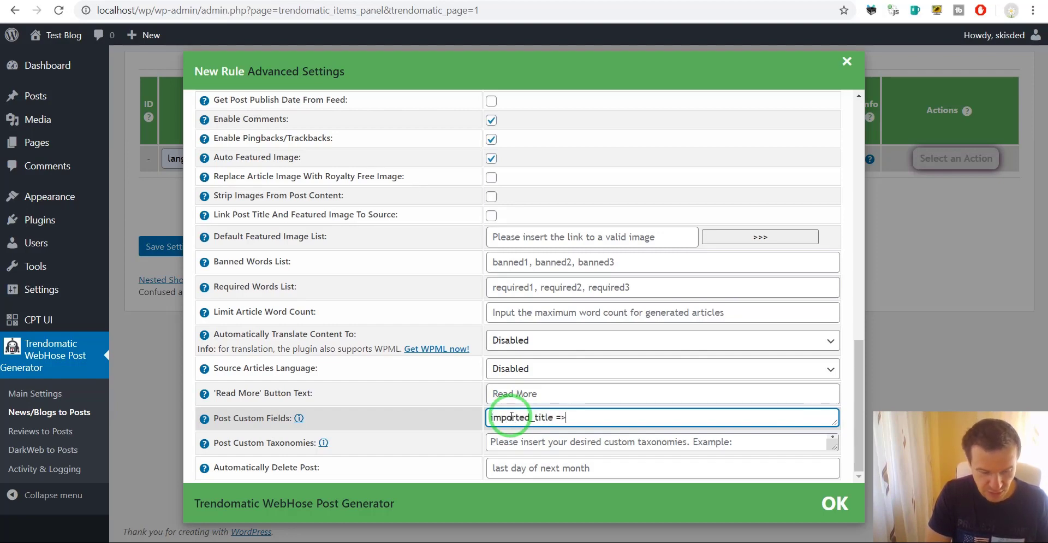
pyautogui.moveTo(484, 417); pyautogui.dragTo(549, 417)
pyautogui.click(591, 418)
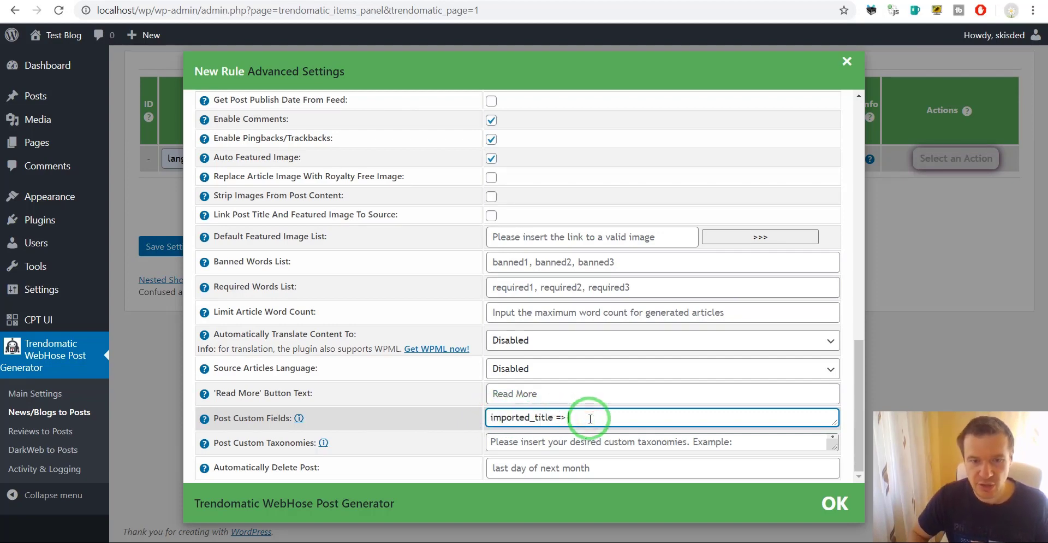
# Step: Check the shortcode help and complete the field value as %%item_title%%
pyautogui.click(206, 421)
pyautogui.scroll(-4, 257, 423)
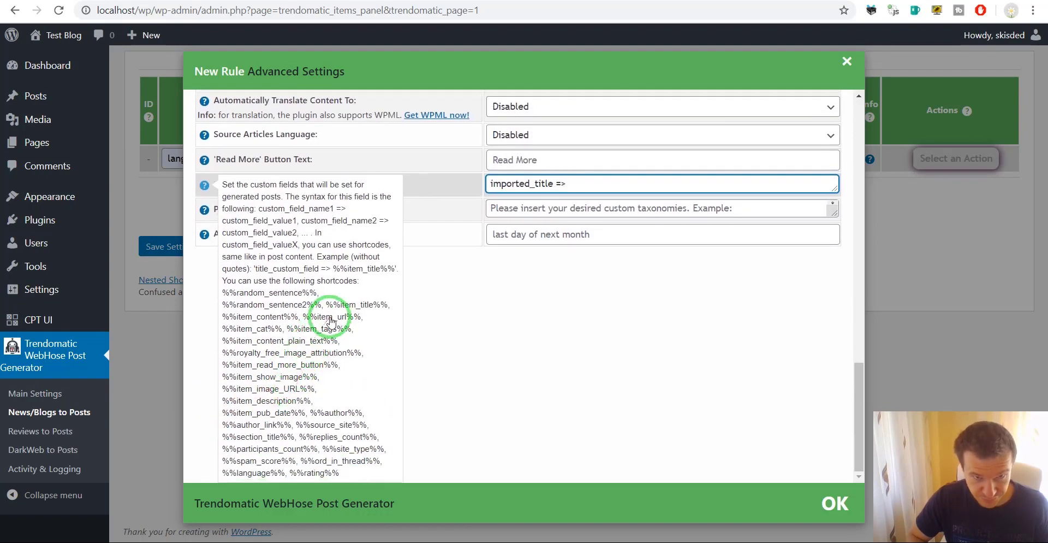
pyautogui.moveTo(303, 317); pyautogui.dragTo(362, 322)
pyautogui.scroll(5, 362, 322)
pyautogui.scroll(-1, 327, 317)
pyautogui.click(570, 419)
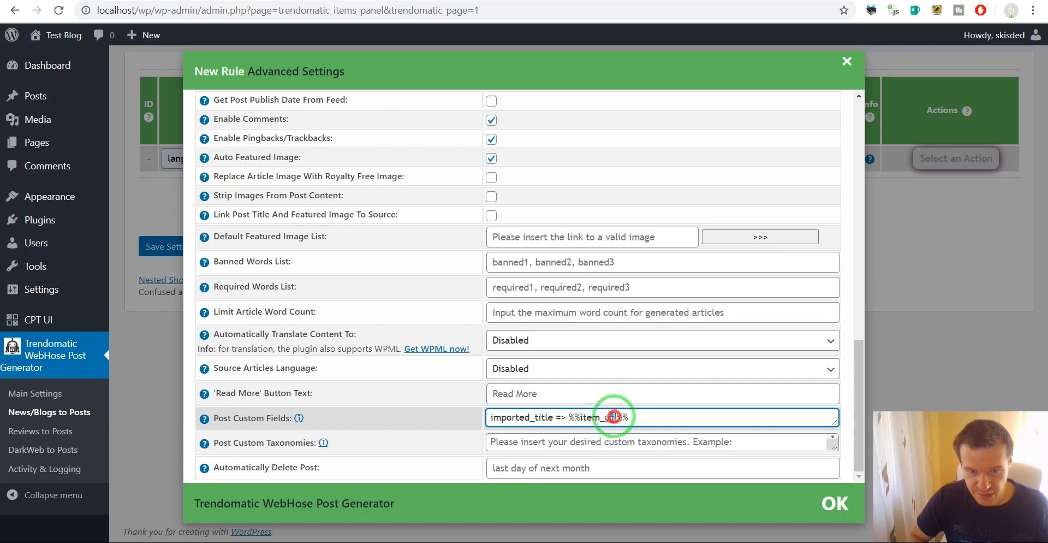
pyautogui.moveTo(614, 416); pyautogui.dragTo(609, 417)
pyautogui.write('title')
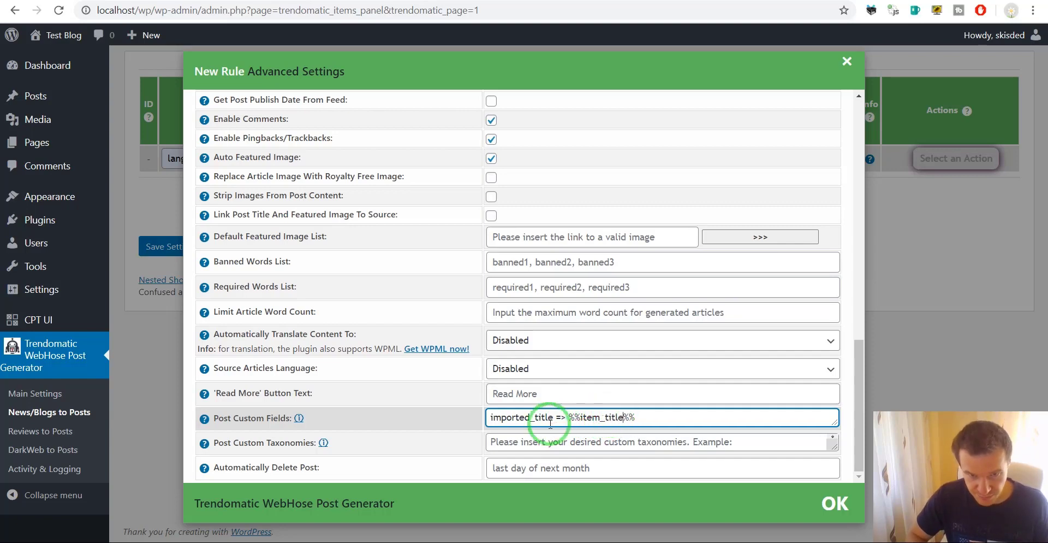
pyautogui.scroll(-3, 280, 424)
pyautogui.scroll(-1, 280, 424)
pyautogui.moveTo(325, 334); pyautogui.dragTo(371, 337)
pyautogui.scroll(4, 365, 337)
pyautogui.scroll(-1, 365, 337)
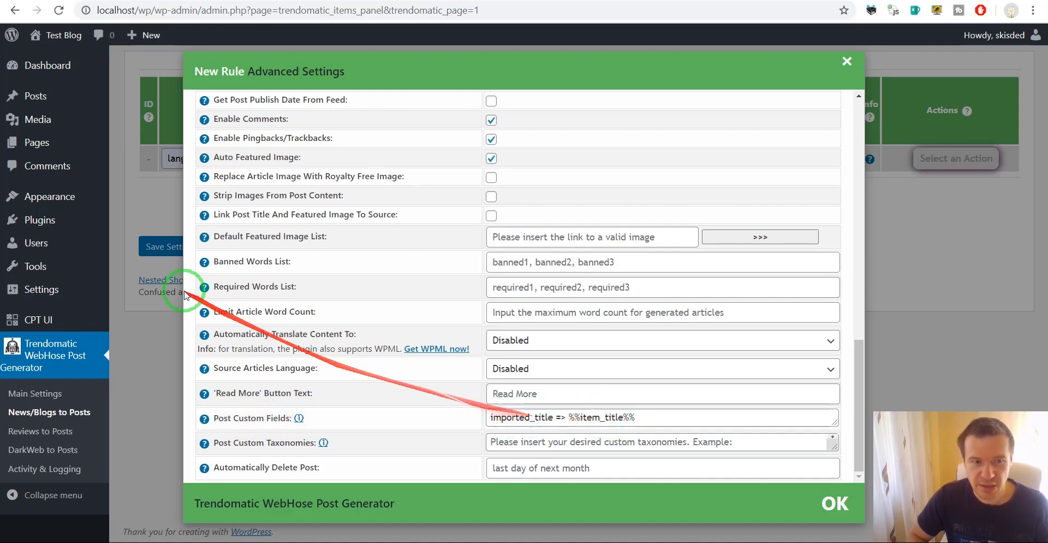
# Step: Save rule 0 with language:english and 1 post, run it now, and go to Posts
pyautogui.click(159, 250)
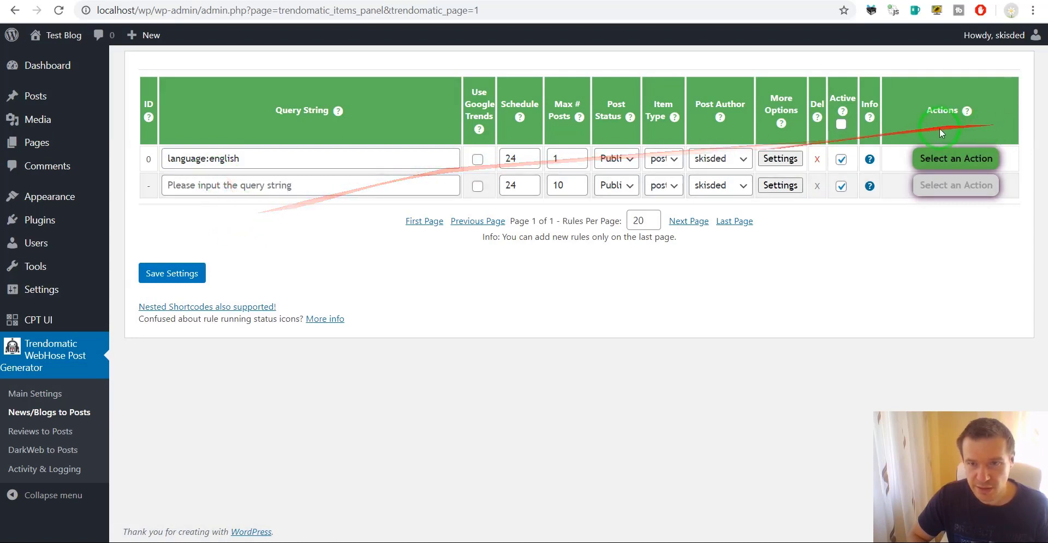
pyautogui.click(955, 159)
pyautogui.click(887, 189)
pyautogui.press('Return')
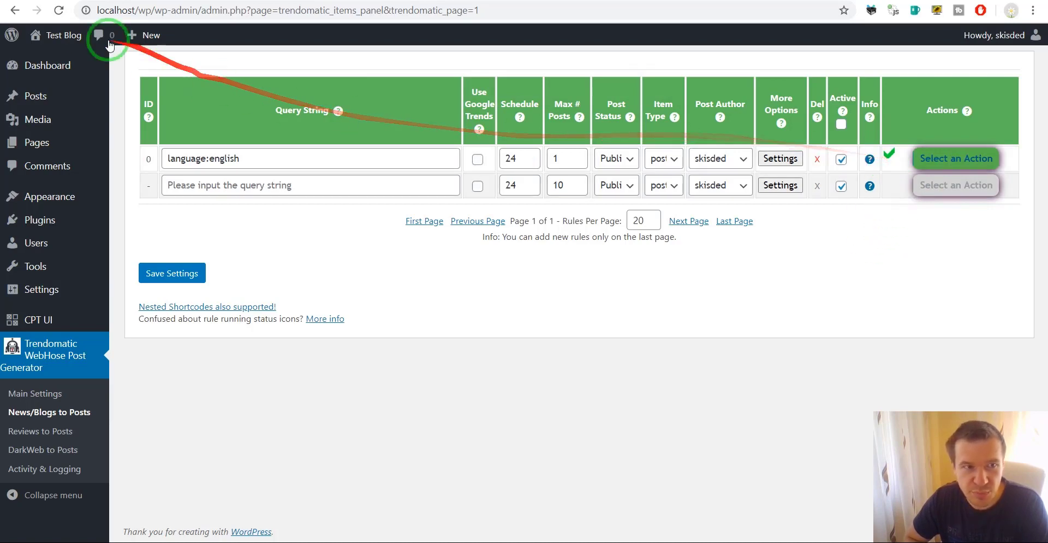
pyautogui.click(68, 107)
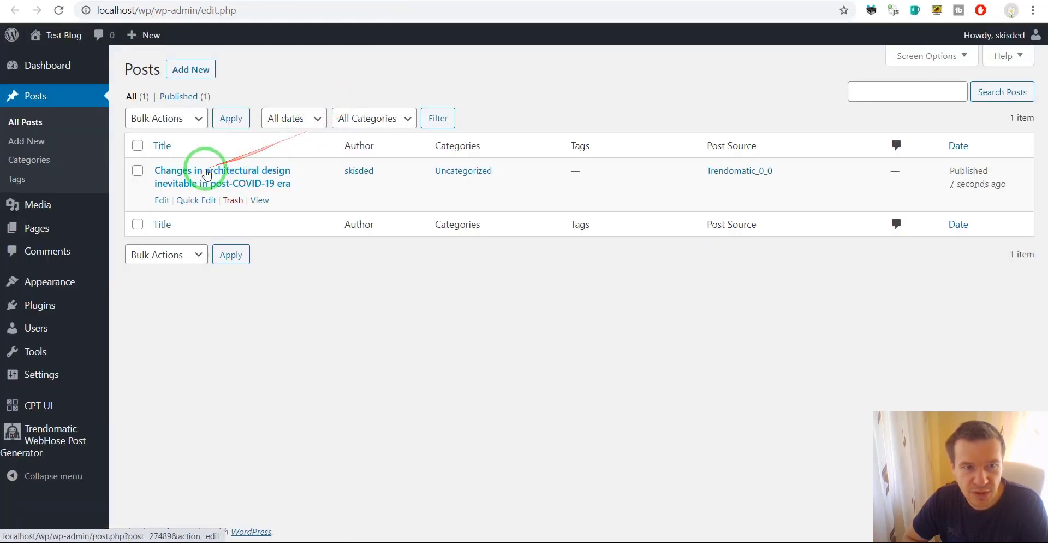
# Step: Open the generated post and expand its Custom Fields panel
pyautogui.click(208, 175)
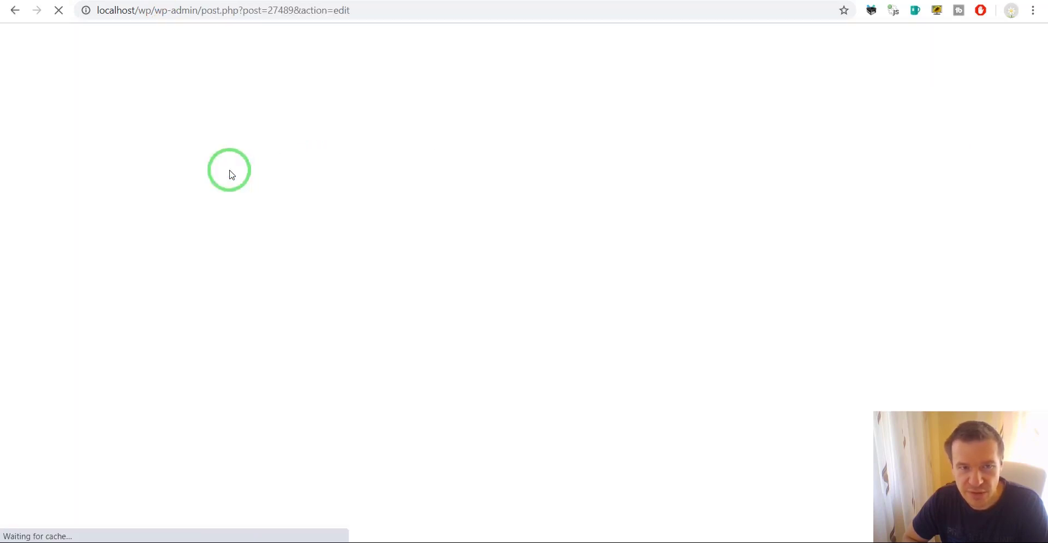
pyautogui.scroll(-10, 235, 207)
pyautogui.scroll(-10, 239, 209)
pyautogui.scroll(-1, 238, 210)
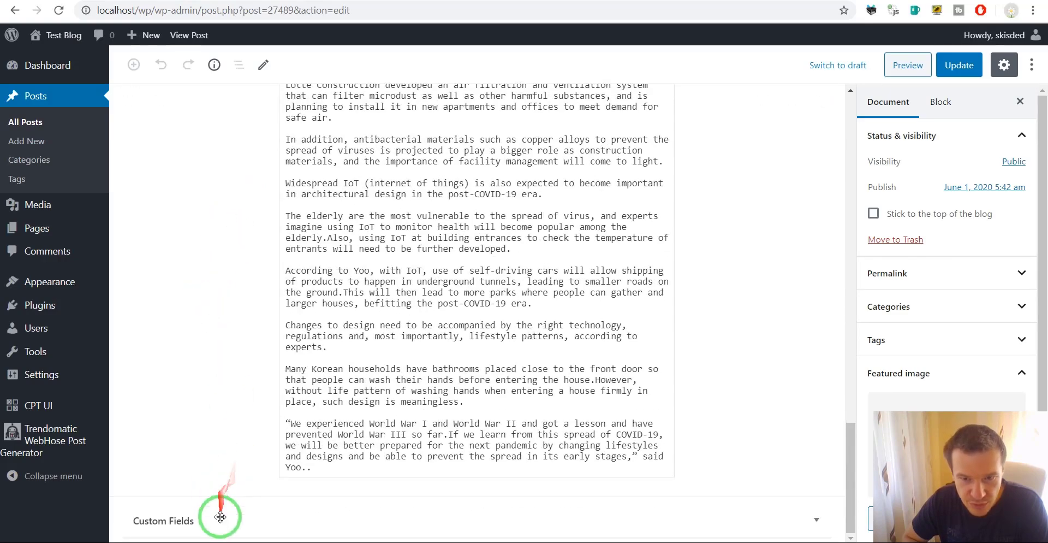
pyautogui.click(813, 519)
pyautogui.scroll(1, 305, 244)
pyautogui.scroll(3, 213, 227)
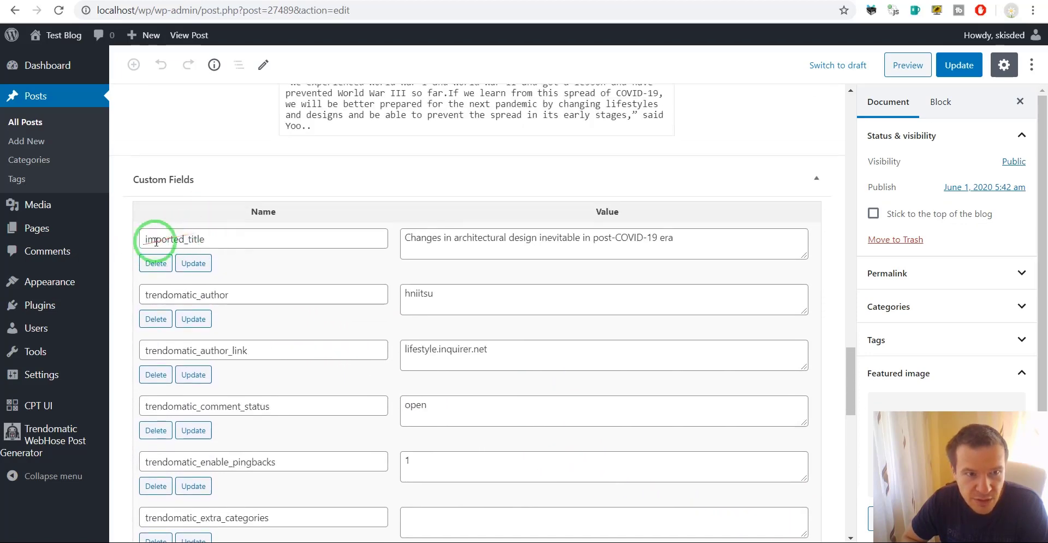
# Step: Compare the imported_title value with the post title 'Changes in architectural design inevitable in post-COVID-19 era'
pyautogui.moveTo(410, 239); pyautogui.dragTo(681, 229)
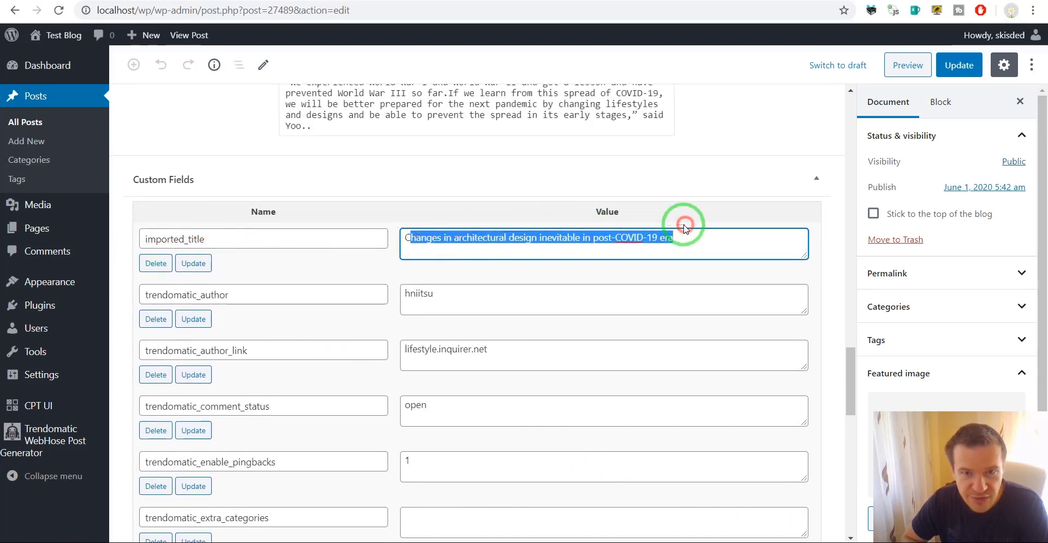
pyautogui.scroll(10, 311, 227)
pyautogui.scroll(10, 351, 227)
pyautogui.scroll(2, 332, 209)
pyautogui.scroll(-5, 264, 230)
pyautogui.scroll(-5, 264, 230)
pyautogui.scroll(-5, 264, 230)
pyautogui.scroll(-3, 264, 230)
pyautogui.scroll(1, 265, 230)
pyautogui.scroll(5, 443, 164)
pyautogui.scroll(5, 456, 149)
pyautogui.scroll(7, 461, 164)
pyautogui.click(465, 181)
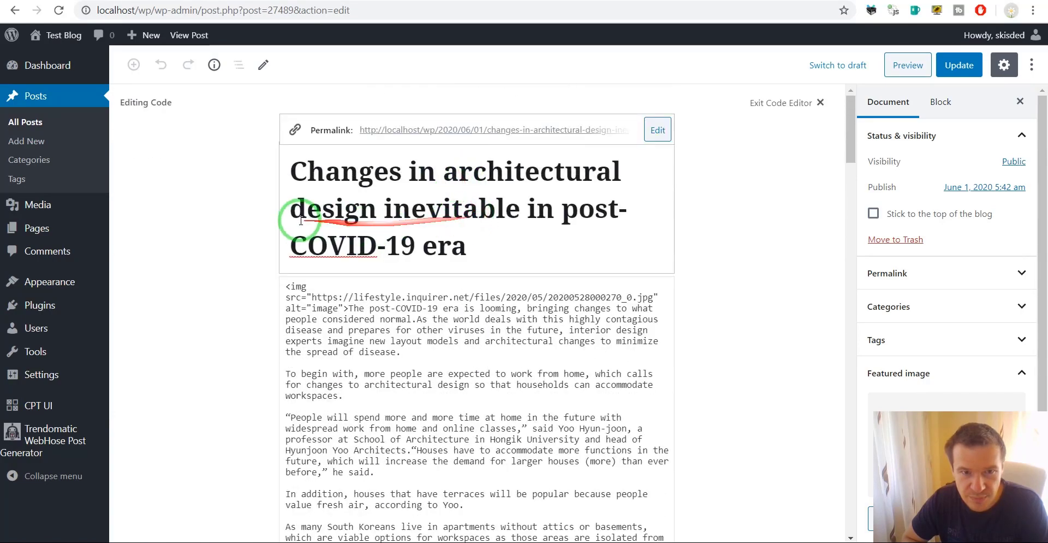
pyautogui.scroll(-3, 246, 234)
pyautogui.scroll(-5, 245, 234)
pyautogui.scroll(-5, 246, 233)
pyautogui.scroll(-4, 246, 233)
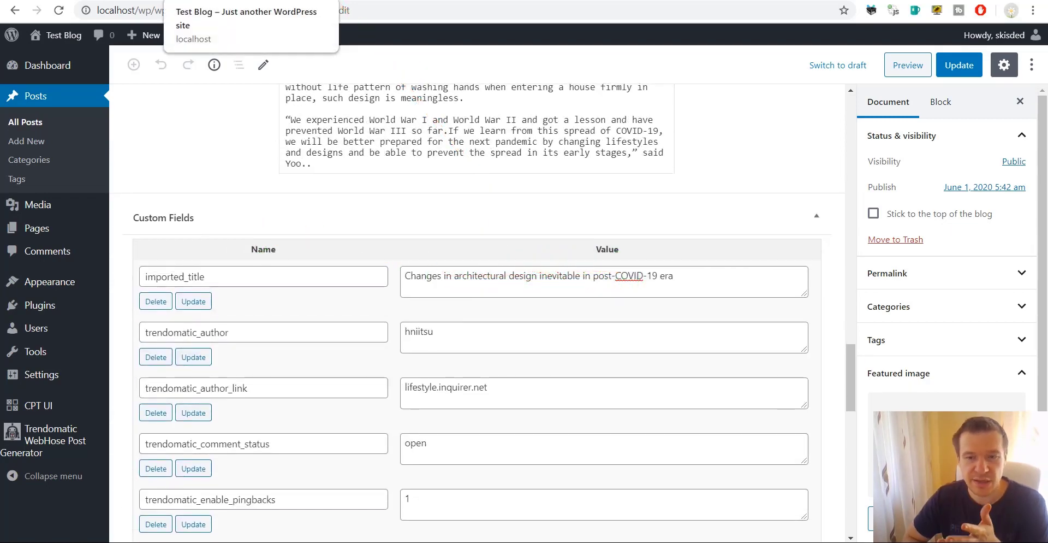
# Step: Return to the Trendomatic rules page and reopen rule 0's advanced settings
pyautogui.hotkey('ctrl', 'Tab')
pyautogui.hotkey('ctrl', 'Tab')
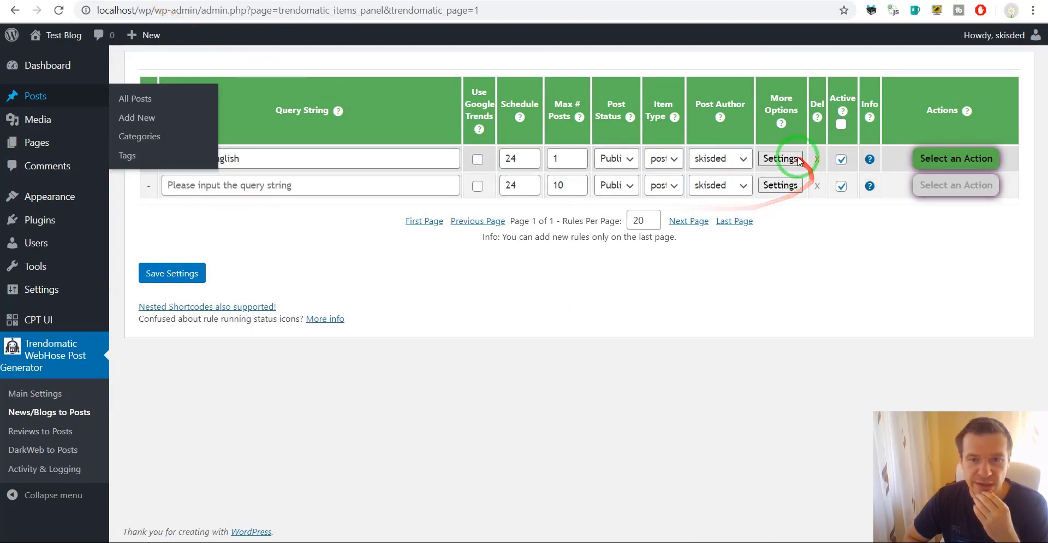
pyautogui.click(781, 159)
pyautogui.scroll(-10, 492, 251)
pyautogui.scroll(-2, 519, 250)
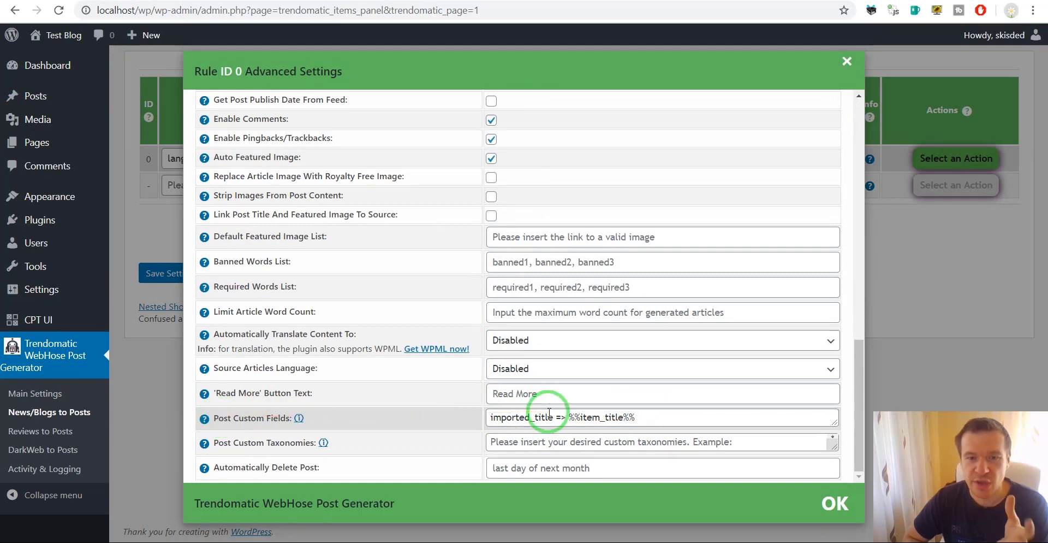
pyautogui.scroll(-4, 224, 429)
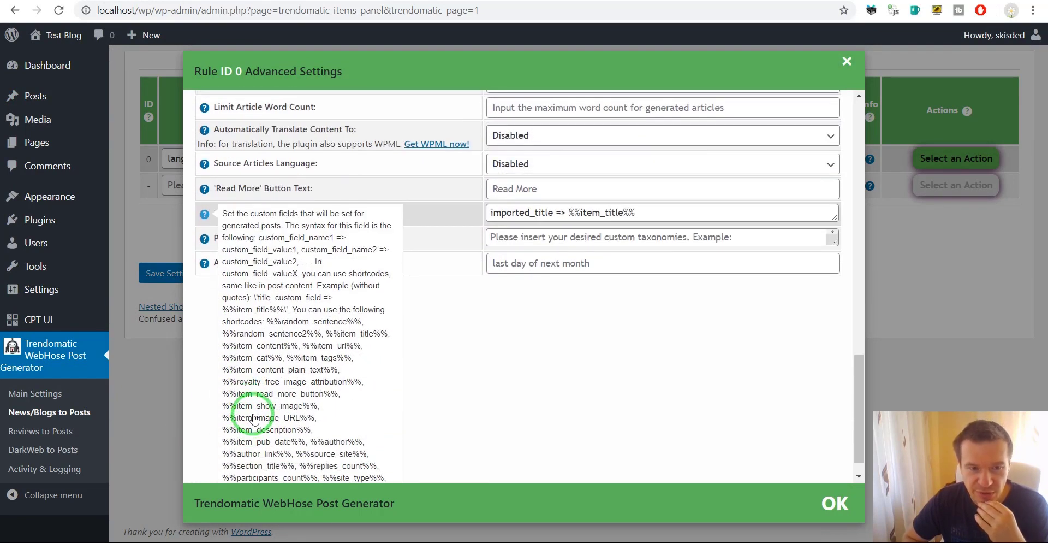
pyautogui.scroll(5, 393, 368)
pyautogui.scroll(-1, 491, 374)
# Step: Clear rule 0's Post Custom Fields entry and save the advanced settings
pyautogui.click(673, 416)
pyautogui.write(', custom_f => asdas')
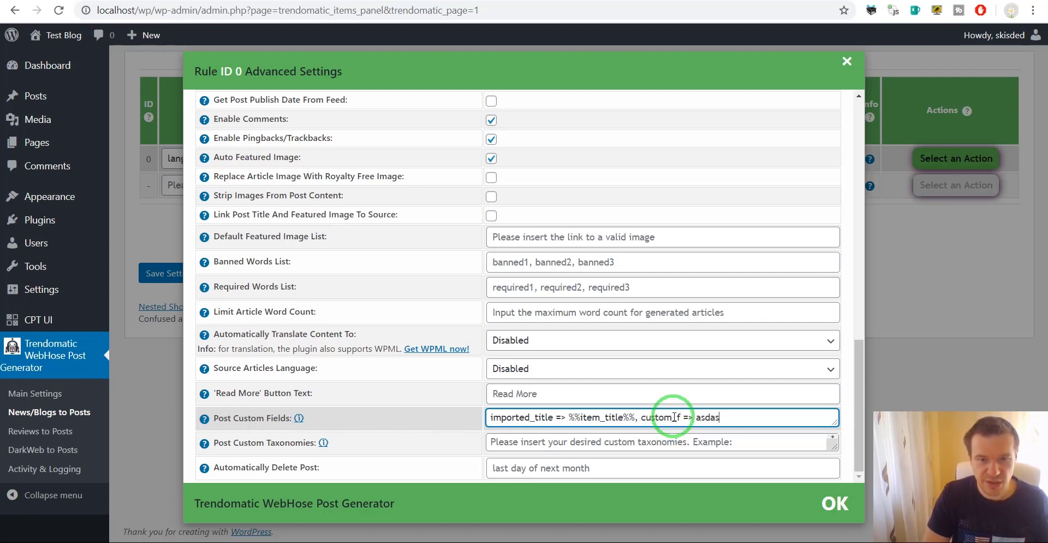
pyautogui.hotkey('ctrl', 'a')
pyautogui.press('BackSpace')
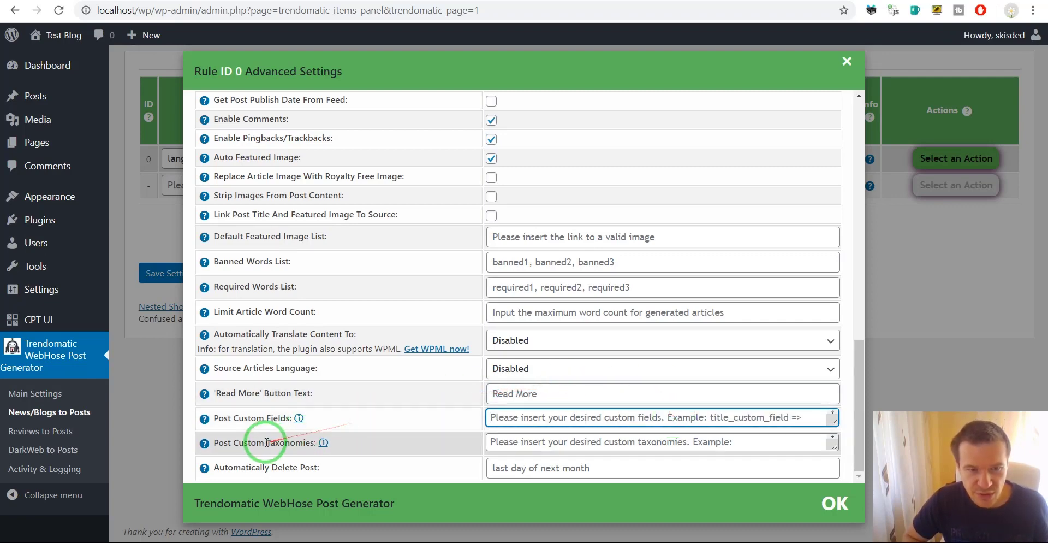
pyautogui.moveTo(213, 443); pyautogui.dragTo(316, 440)
pyautogui.click(373, 446)
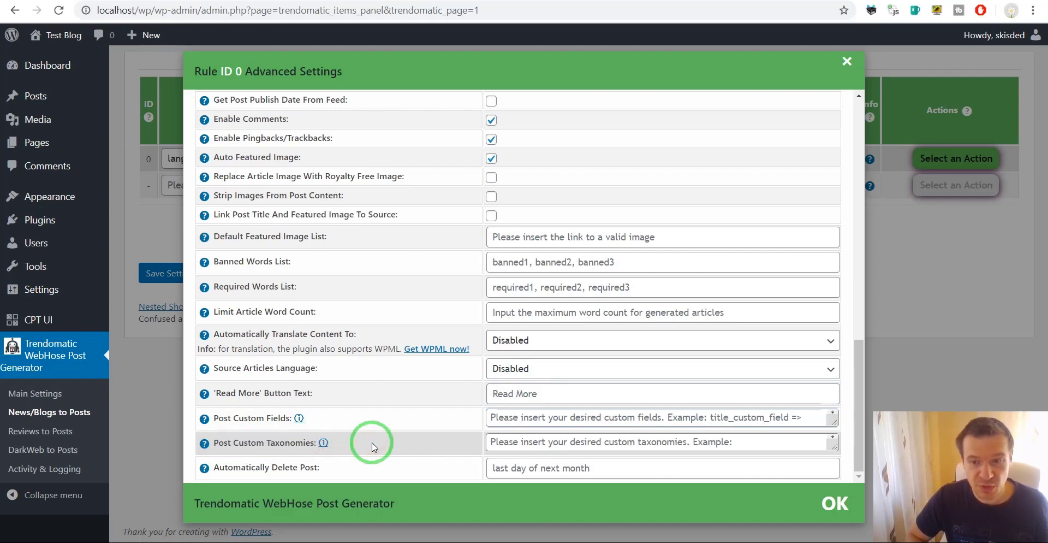
pyautogui.click(163, 273)
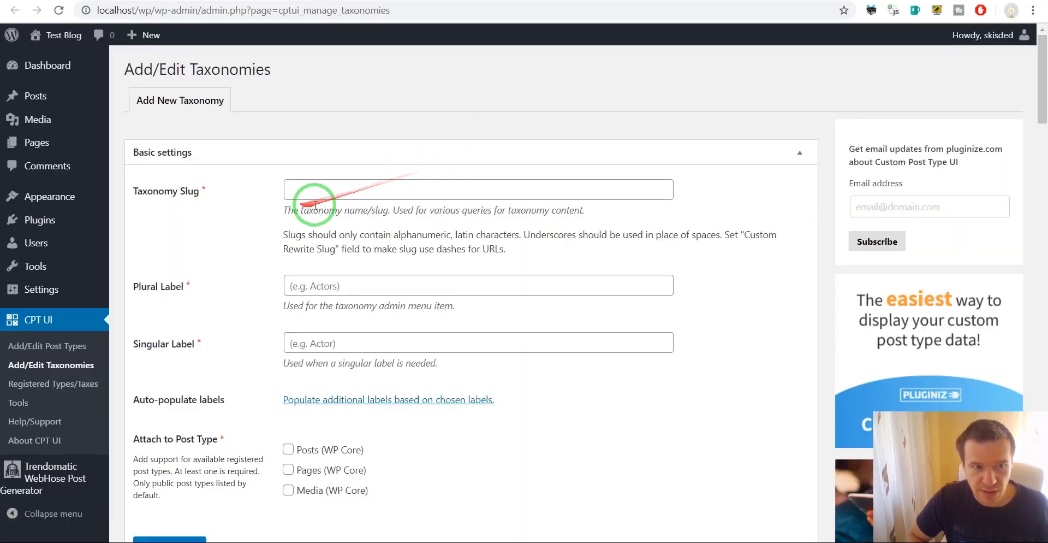
# Step: Enter taxonomy slug custom_tax with plural label Taxes and singular label Tax
pyautogui.click(320, 195)
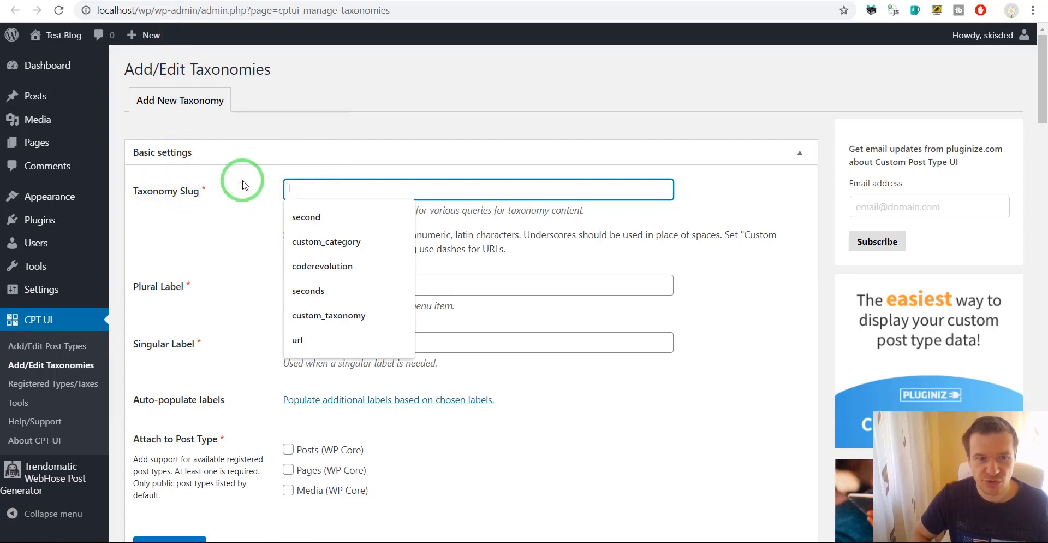
pyautogui.write('custom')
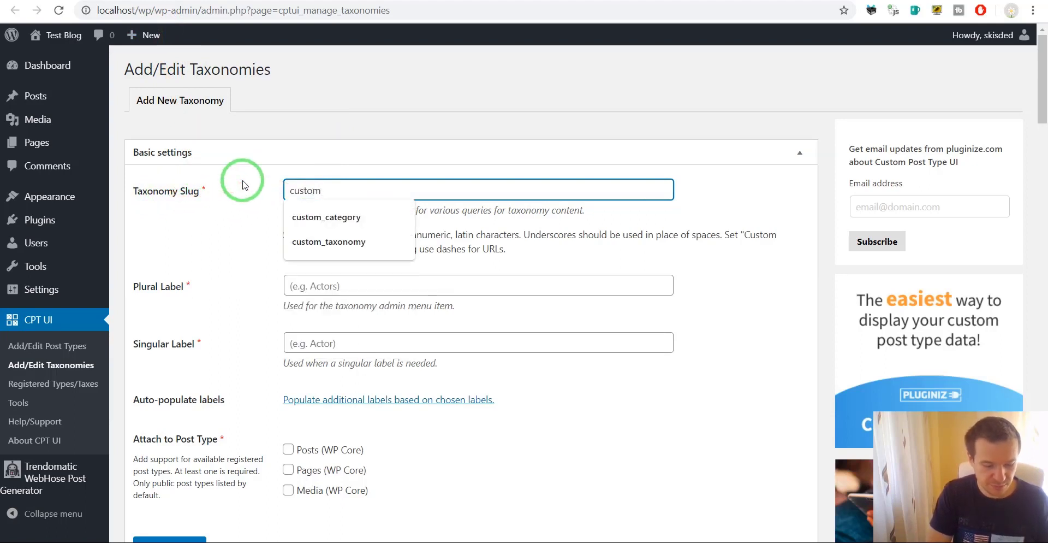
pyautogui.write('_tax')
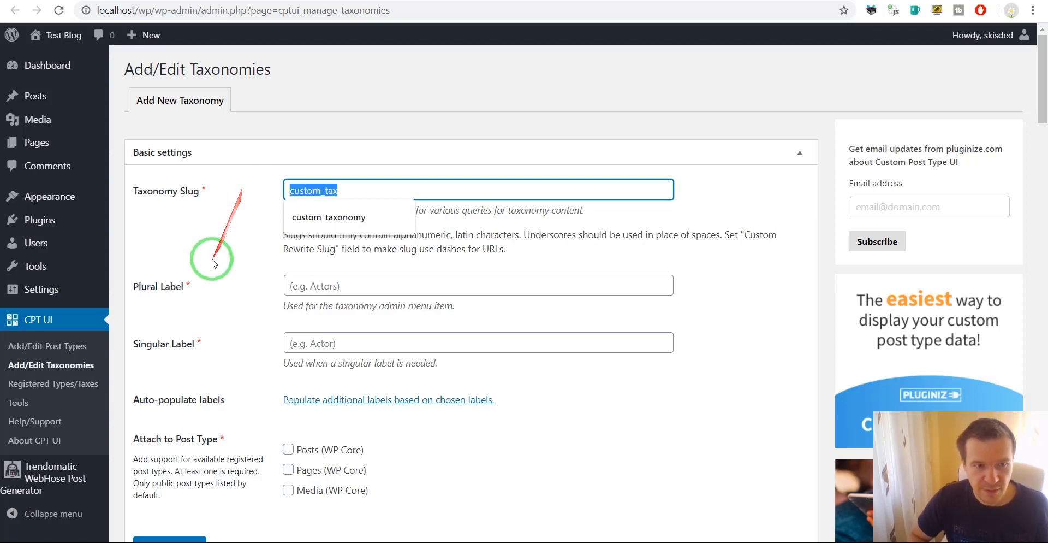
pyautogui.scroll(-2, 284, 240)
pyautogui.click(334, 155)
pyautogui.write('Tax')
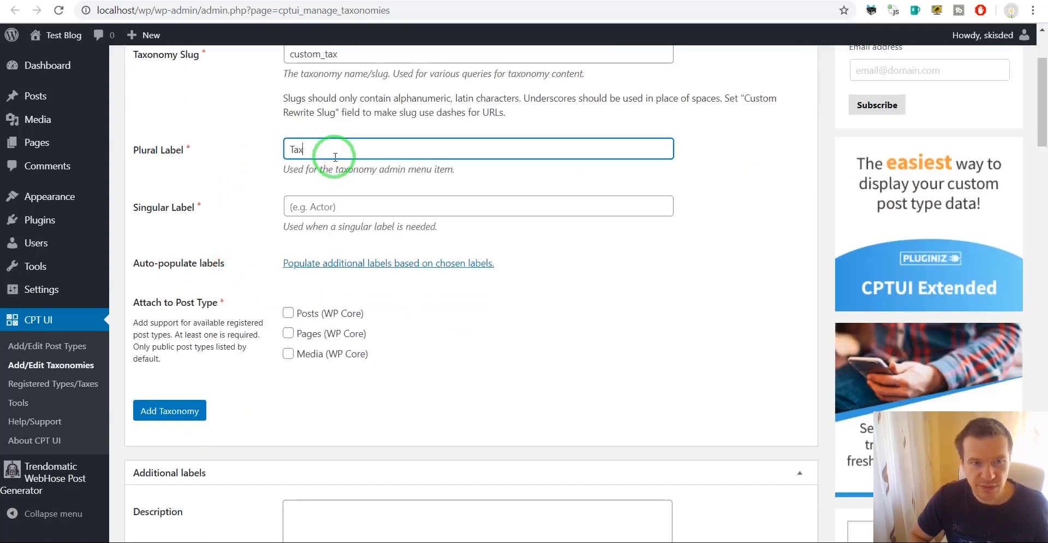
pyautogui.write('es')
pyautogui.click(329, 208)
pyautogui.write('Te')
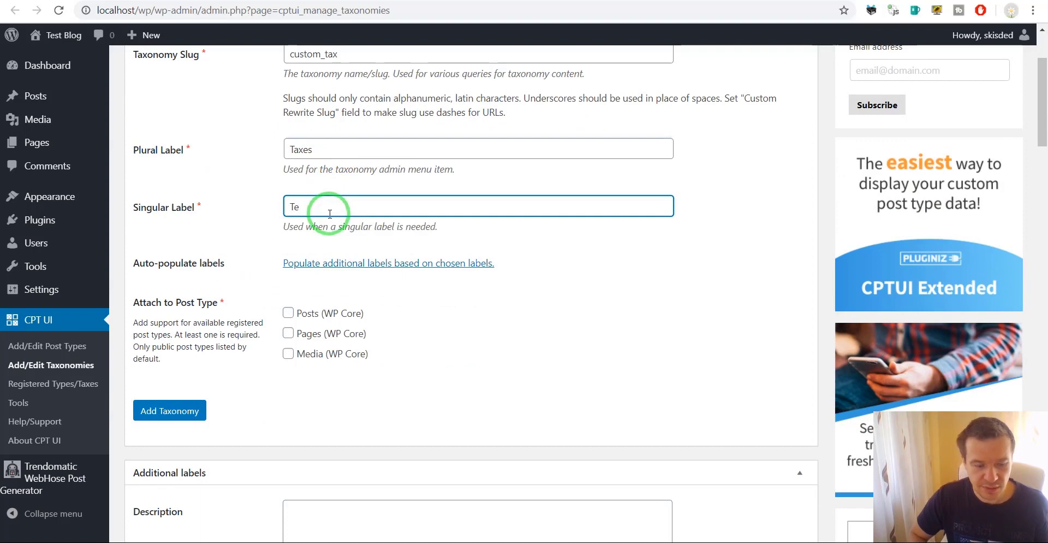
pyautogui.press('BackSpace')
pyautogui.write('ax')
# Step: Attach the taxonomy to Posts, add it, and view the registered taxonomies list
pyautogui.click(288, 314)
pyautogui.scroll(-3, 218, 295)
pyautogui.click(164, 208)
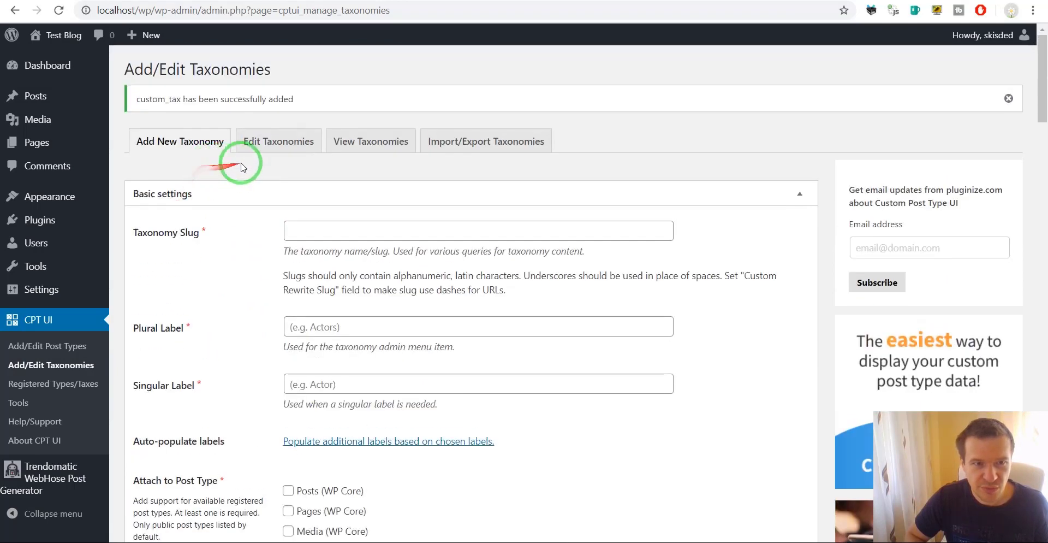
pyautogui.click(351, 141)
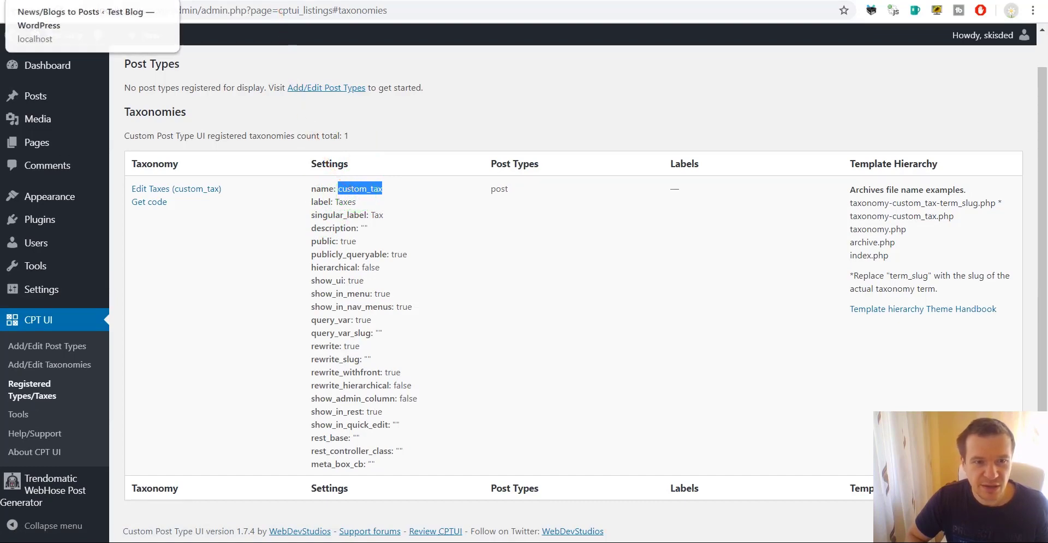
# Step: Reopen rule 0's advanced settings and type custom_tax into Post Custom Taxonomies
pyautogui.click(55, 0)
pyautogui.click(767, 155)
pyautogui.scroll(-5, 382, 393)
pyautogui.scroll(-5, 311, 364)
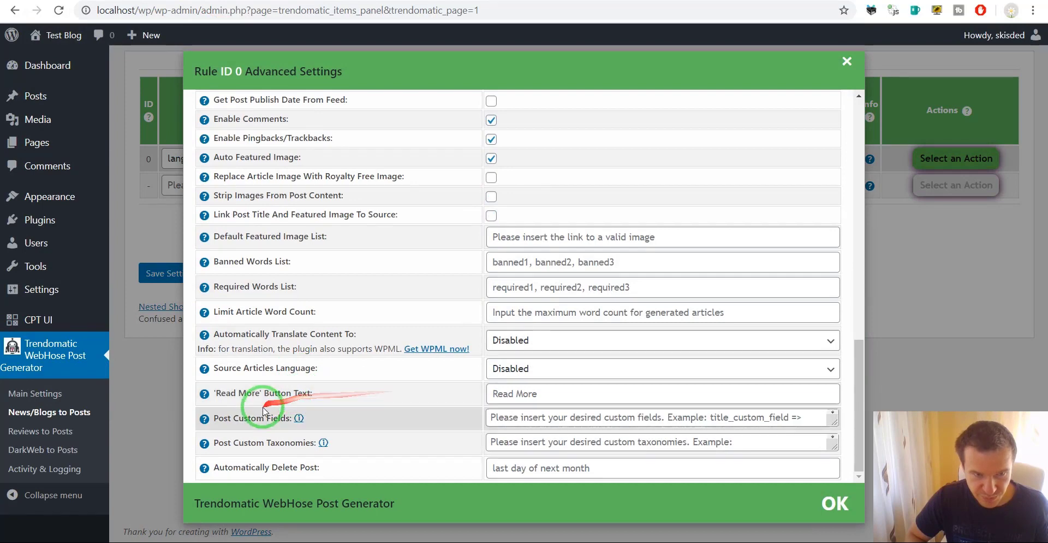
pyautogui.moveTo(240, 443); pyautogui.dragTo(527, 442)
pyautogui.click(527, 441)
pyautogui.write('custom_tax =>')
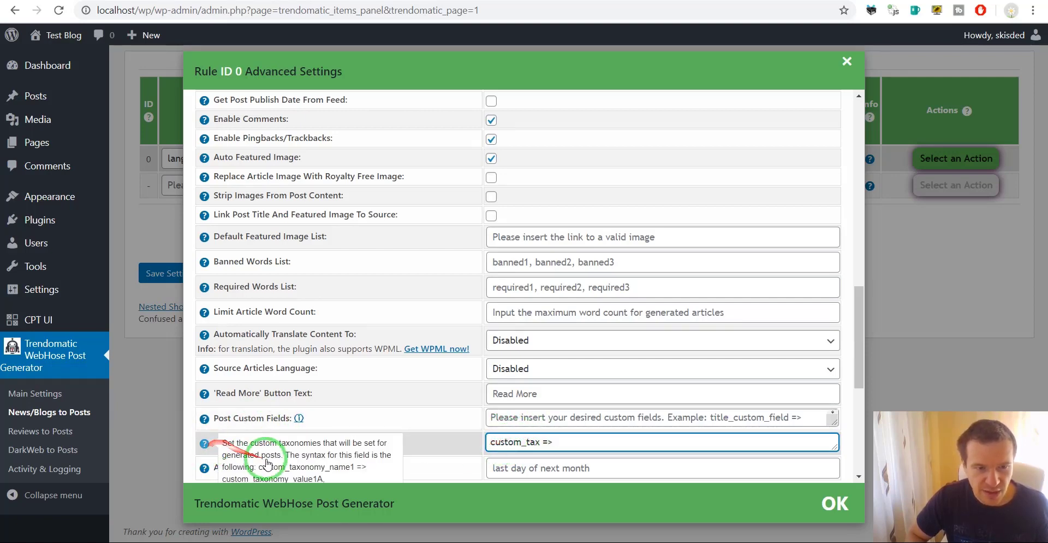
# Step: Copy %%item_url%% from the help and paste it as the custom_tax value
pyautogui.scroll(-3, 277, 426)
pyautogui.scroll(-2, 281, 383)
pyautogui.scroll(-1, 286, 356)
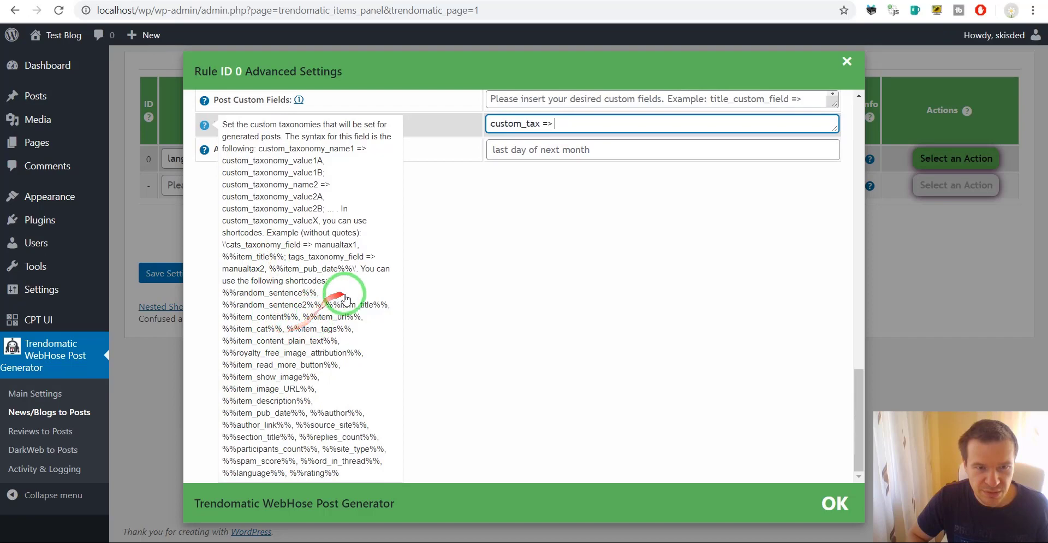
pyautogui.moveTo(303, 317); pyautogui.dragTo(344, 319)
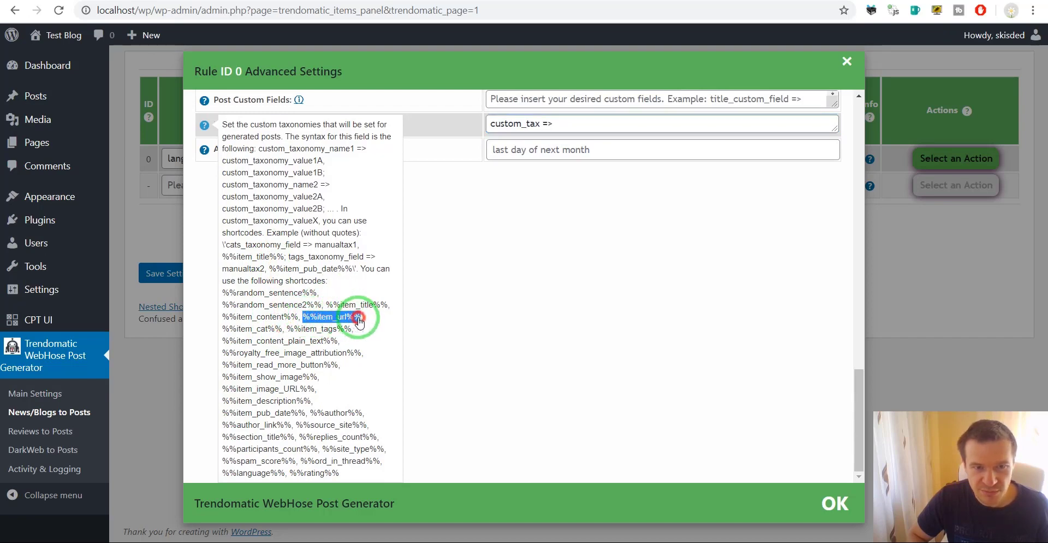
pyautogui.scroll(4, 351, 316)
pyautogui.scroll(6, 351, 318)
pyautogui.scroll(-3, 546, 375)
pyautogui.click(574, 435)
pyautogui.moveTo(483, 438); pyautogui.dragTo(189, 334)
# Step: Save rule 0's settings and briefly check the Posts list before returning
pyautogui.click(163, 272)
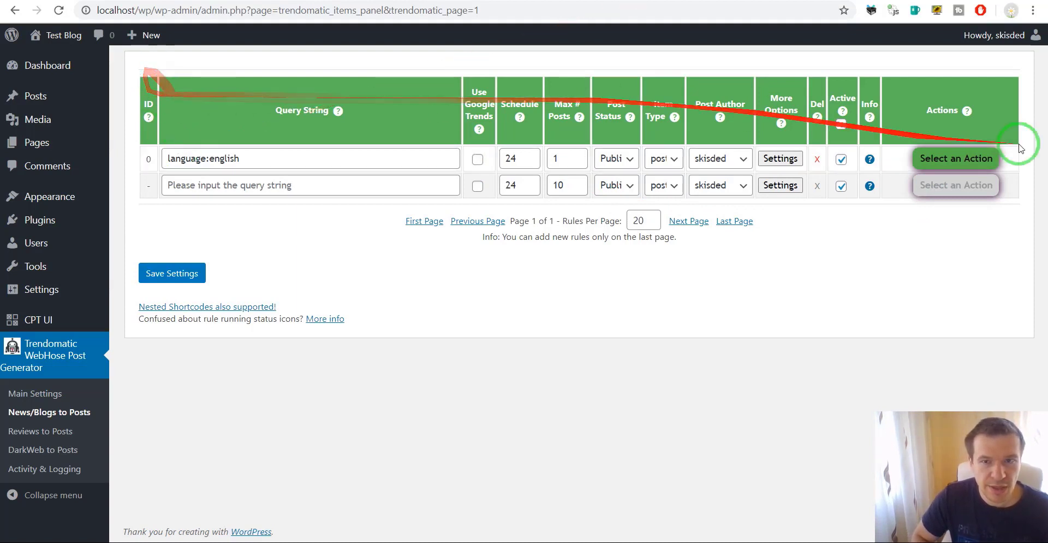
pyautogui.moveTo(924, 152); pyautogui.dragTo(279, 12)
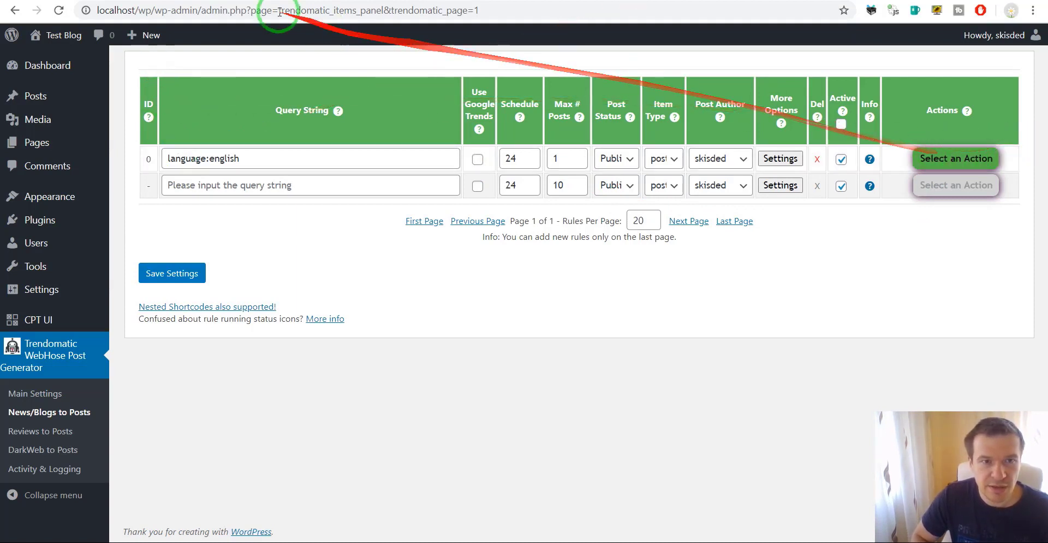
pyautogui.click(34, 95)
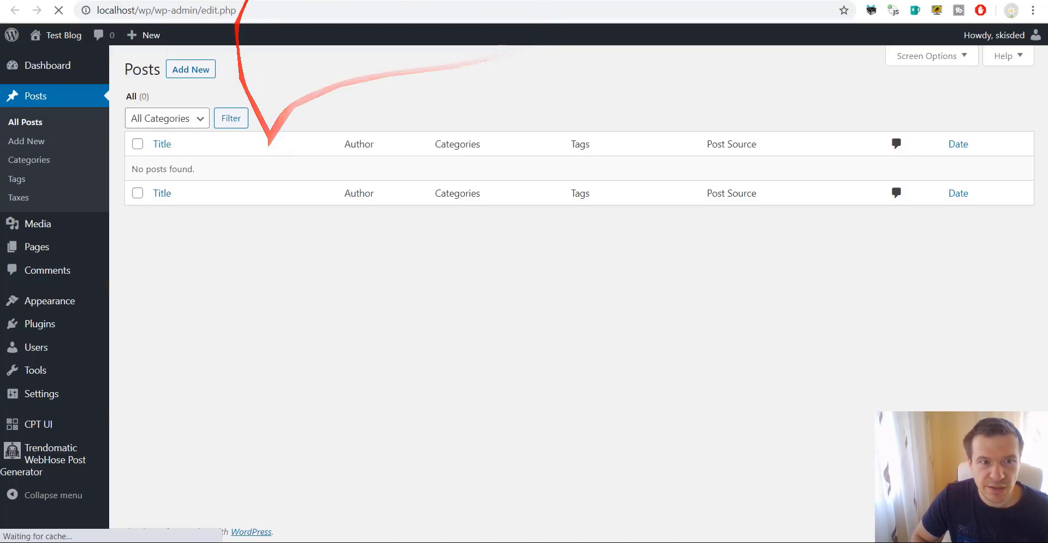
pyautogui.hotkey('alt', 'Left')
# Step: Run rule 0 now via Run This Rule Now and open the Posts list
pyautogui.click(956, 158)
pyautogui.click(935, 187)
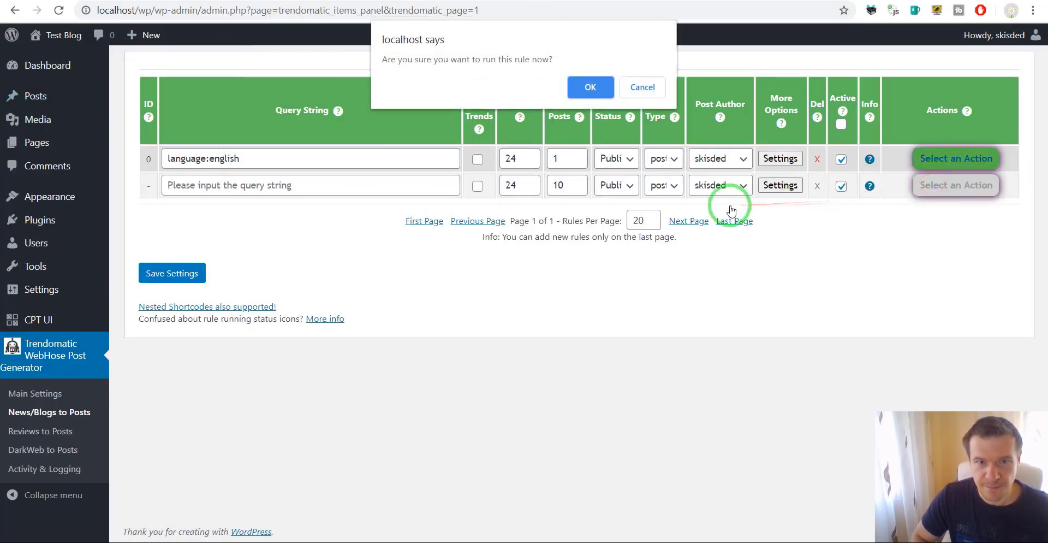
pyautogui.press('Return')
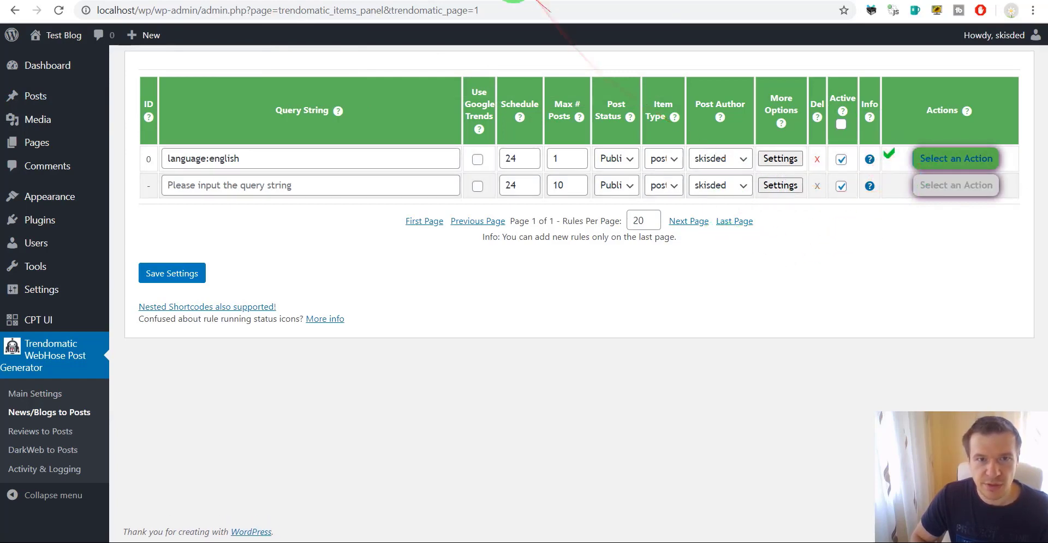
pyautogui.click(35, 96)
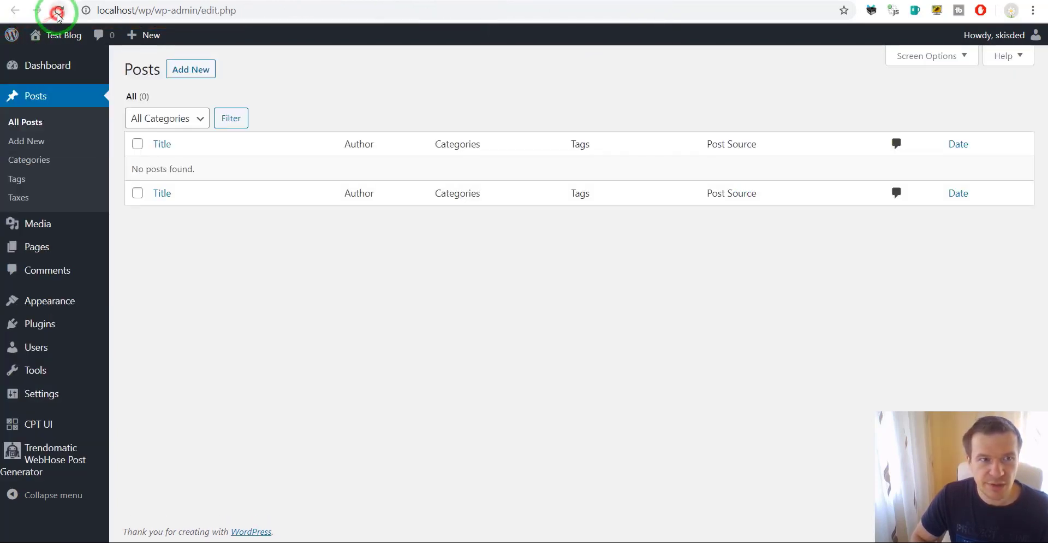
# Step: Reload Posts, open the new post, and expand Taxes to show its omgili URL term
pyautogui.click(59, 11)
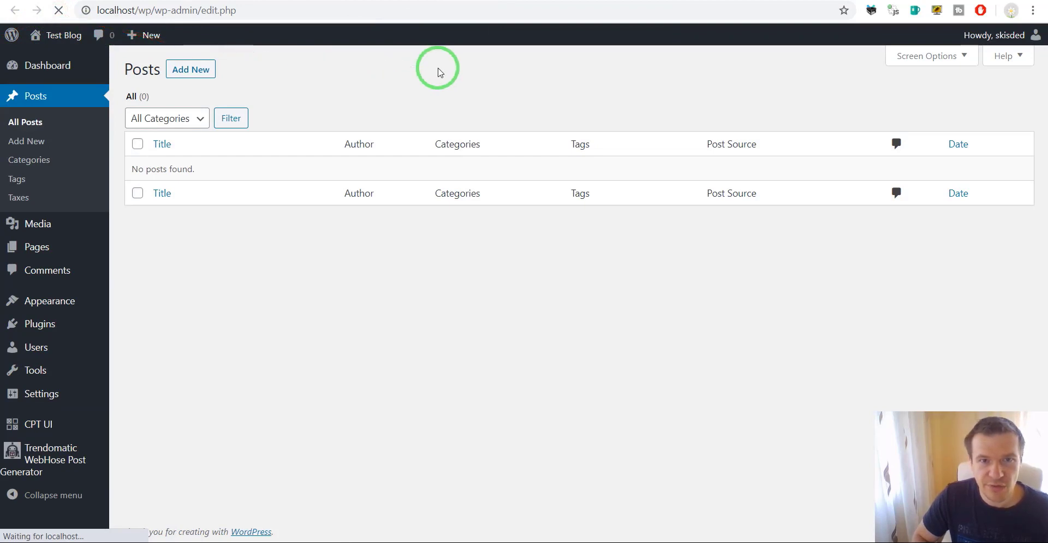
pyautogui.click(171, 174)
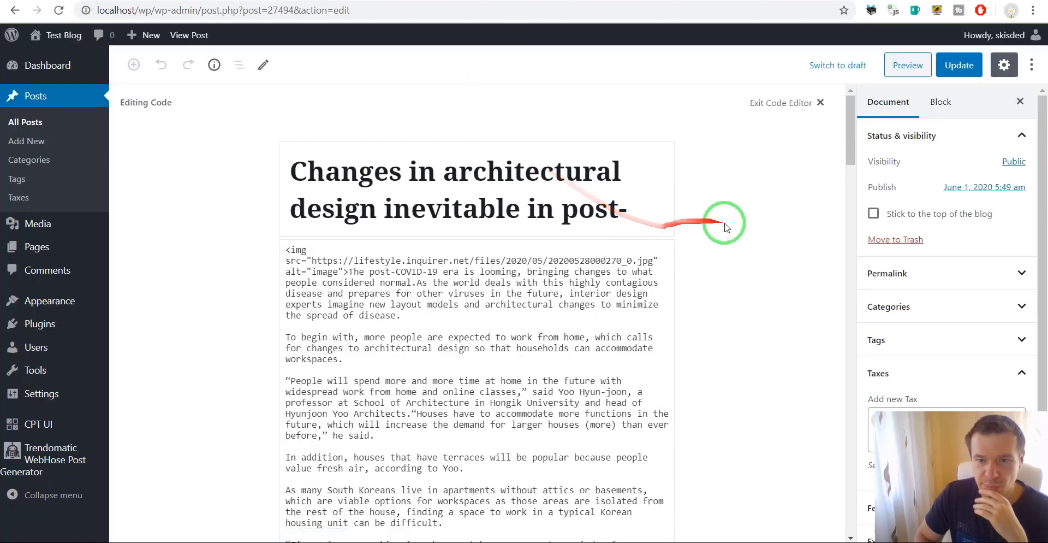
pyautogui.scroll(-3, 955, 240)
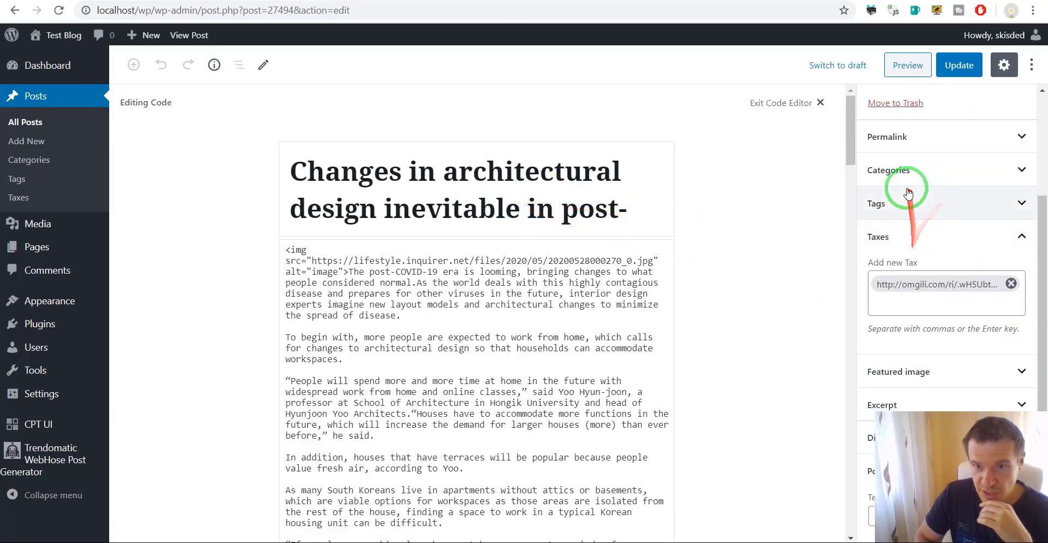
pyautogui.click(896, 239)
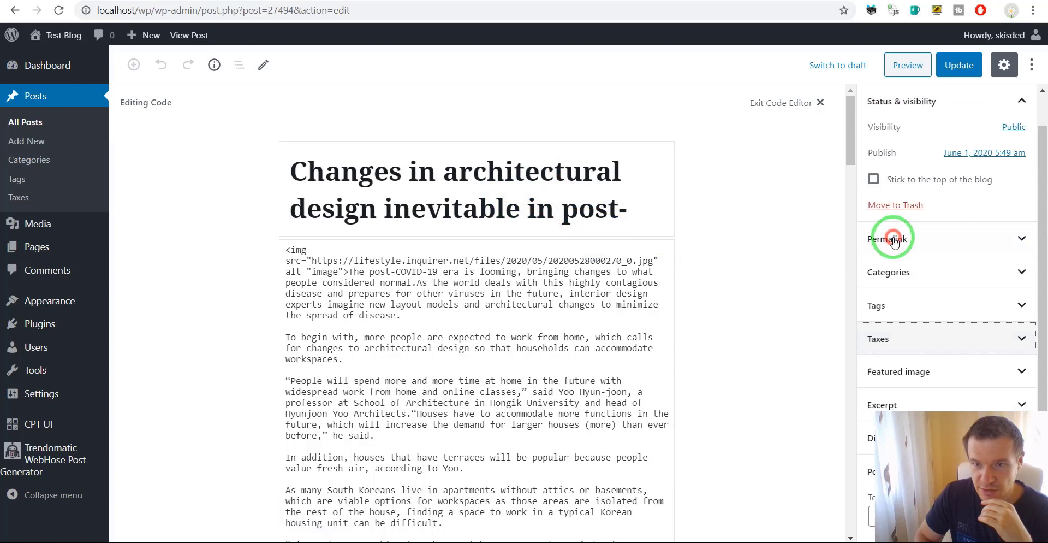
pyautogui.click(875, 339)
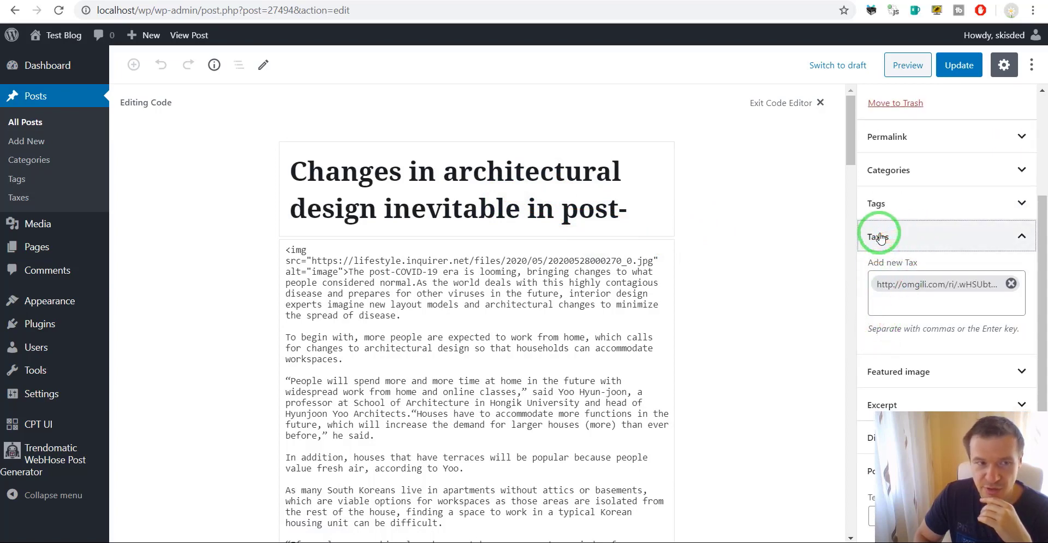
pyautogui.click(884, 283)
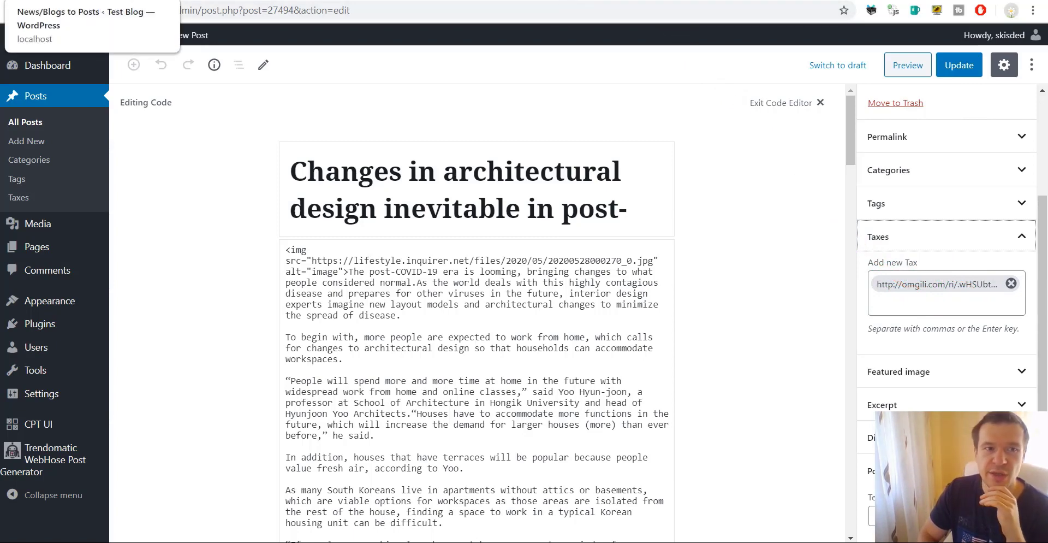
# Step: Switch to the Trendomatic News/Blogs to Posts browser tab showing rule 0
pyautogui.click(65, 2)
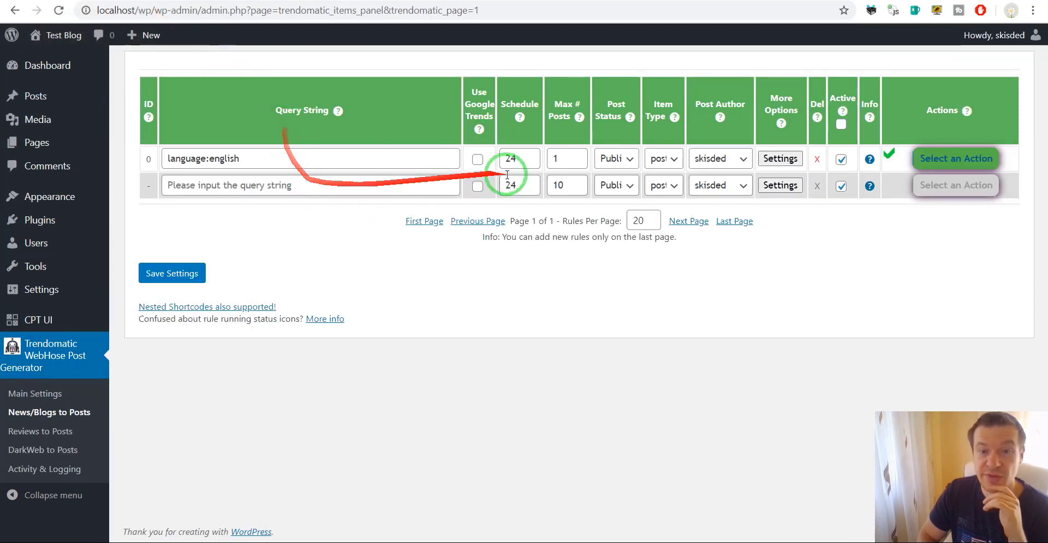